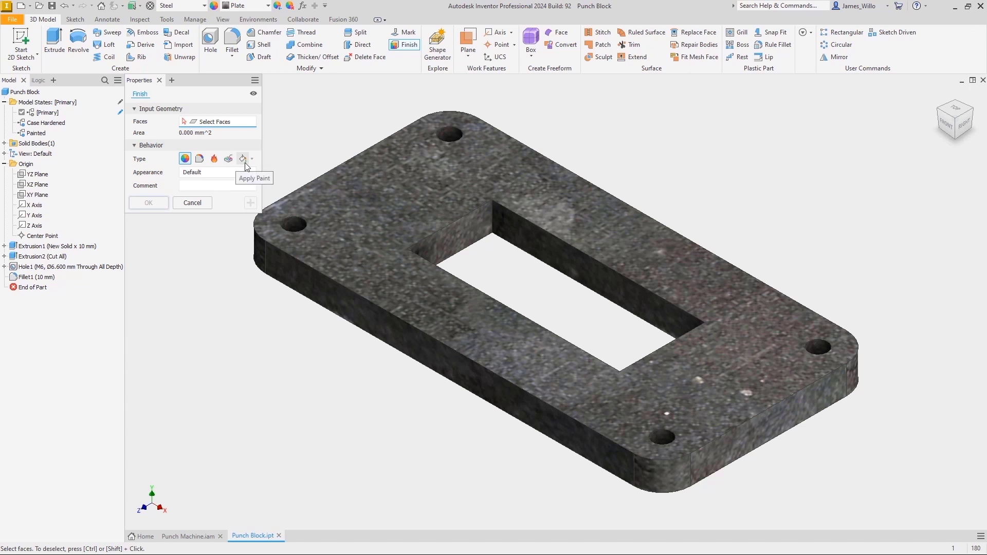
- Define a heat-treatment finish using the Case Hardening 55±5HRC process and the Textured - Gray appearance
click(214, 159)
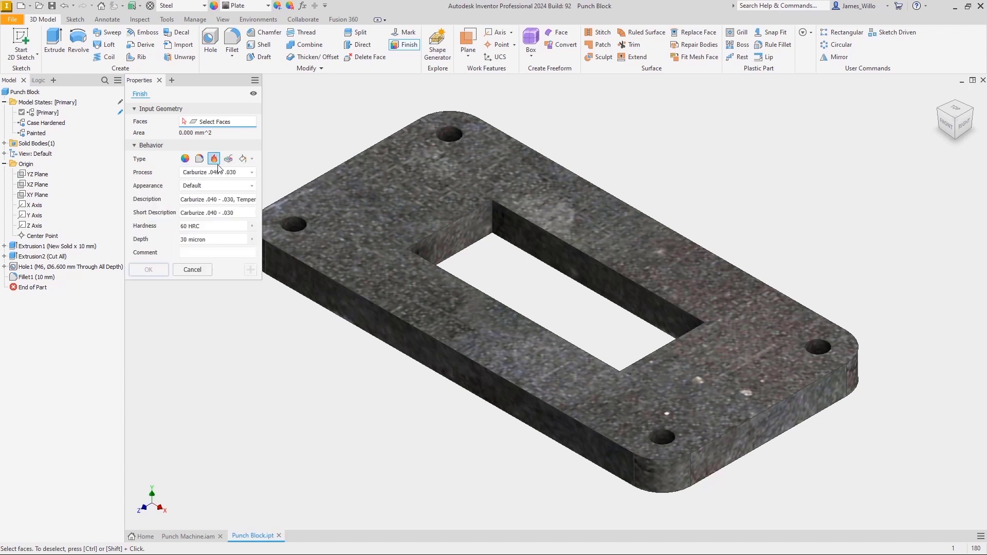
click(252, 172)
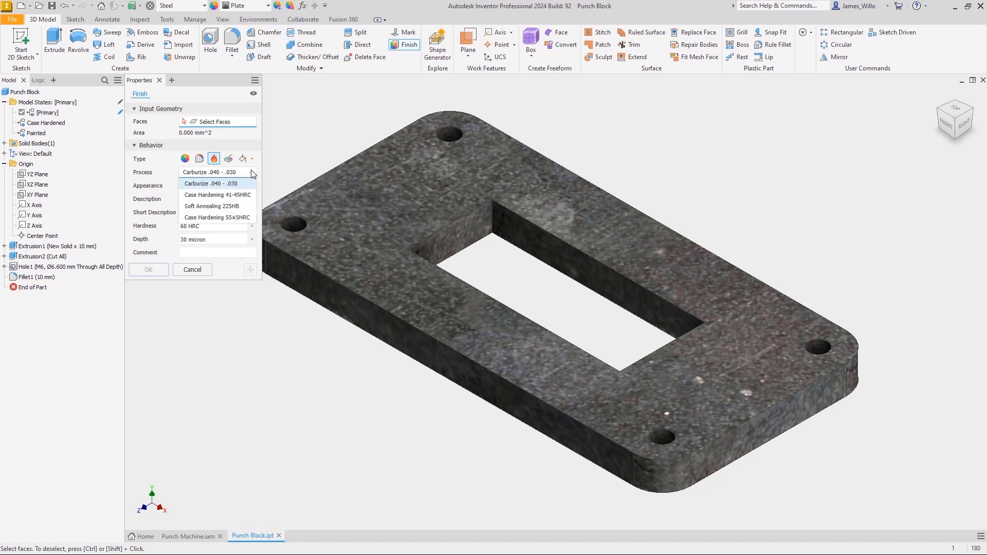
click(244, 218)
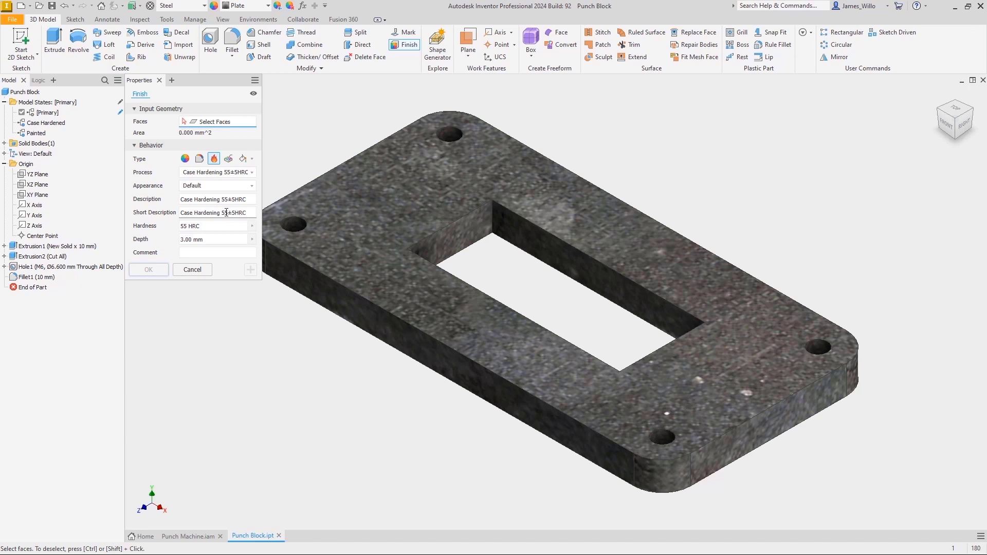
click(222, 187)
click(198, 322)
- Shorten the heat-treatment finish's short description to "Case Hardening"
click(225, 215)
click(222, 216)
key(shift+End)
key(BackSpace)
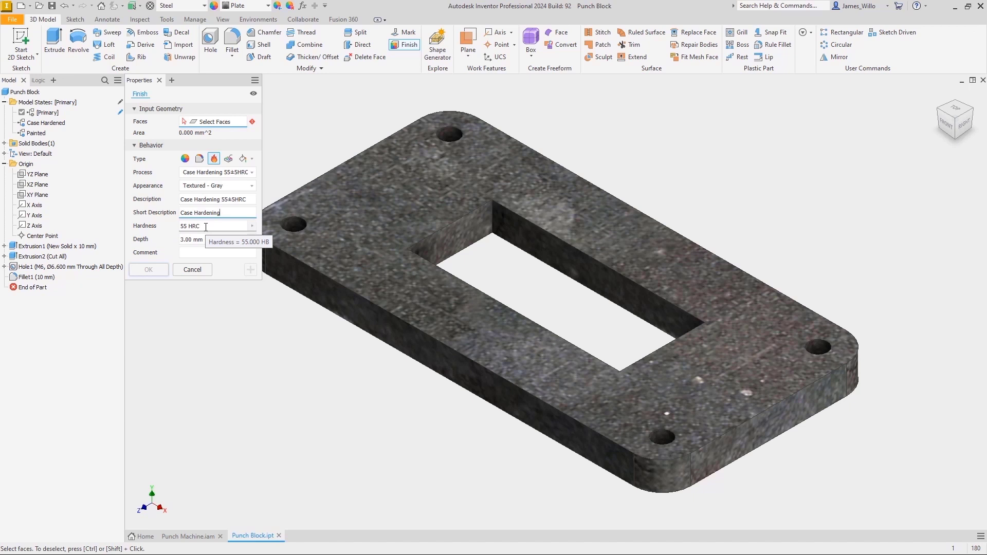
- Add the comment "Sub Contract" and apply the heat-treatment finish to all faces of the punch block
click(192, 253)
text(Su)
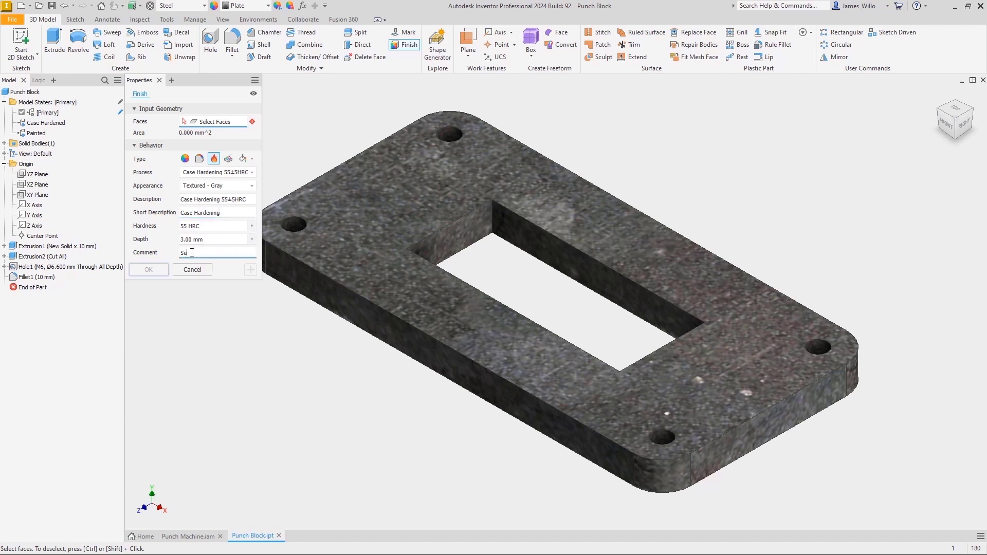
text(bcontract)
click(403, 202)
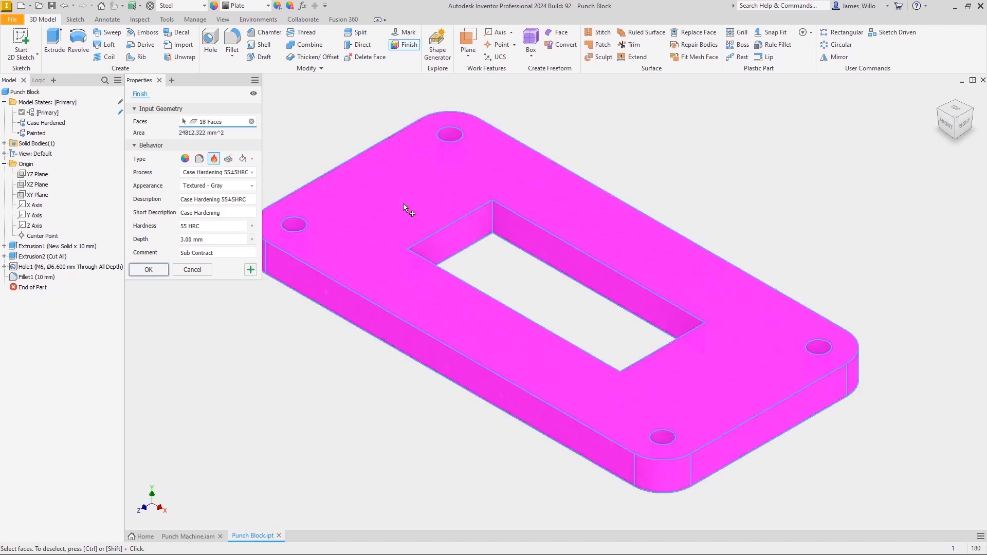
click(148, 270)
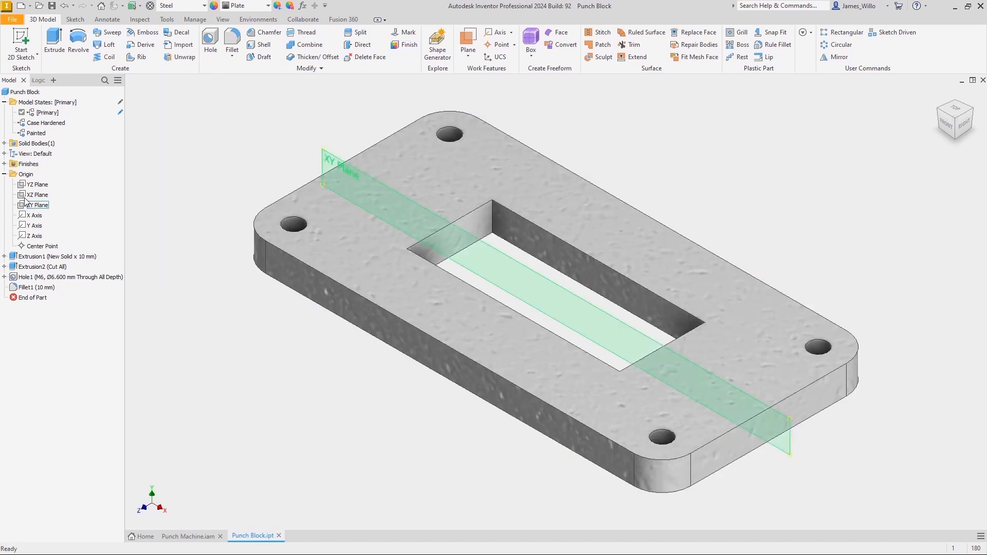
- Activate the Case Hardened model state and unsuppress the heat-treatment finish in it
click(5, 163)
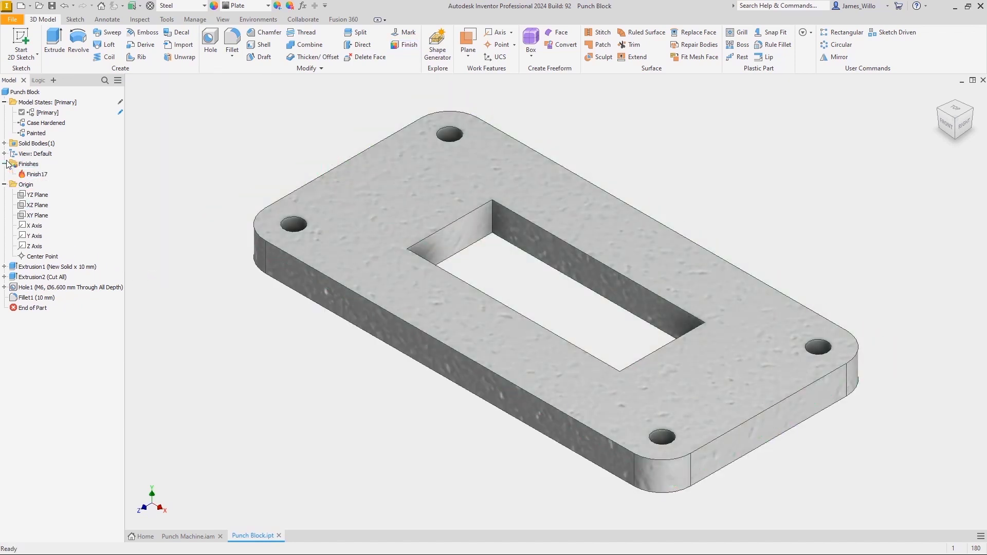
double_click(52, 123)
right_click(43, 176)
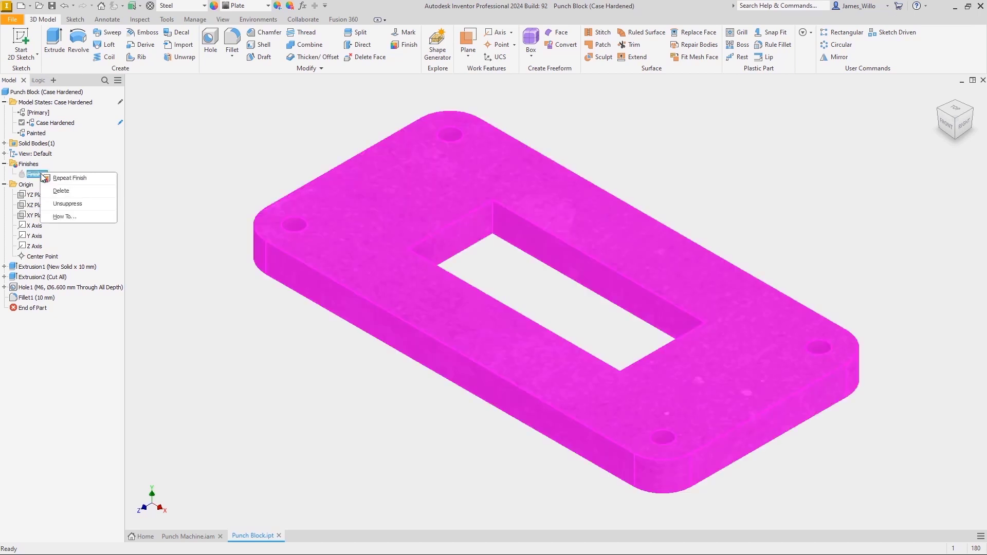
click(98, 205)
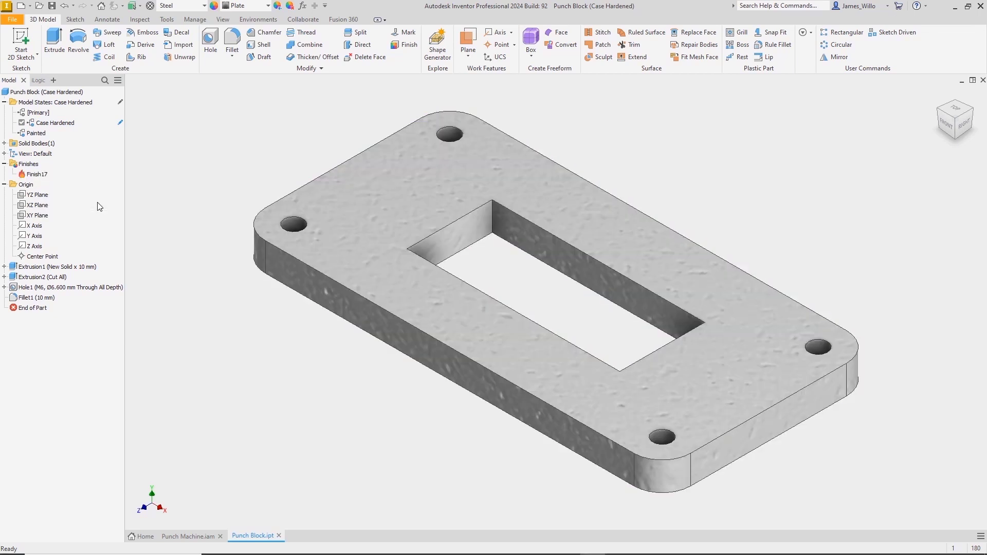
- Apply a Primer RAL 8012 paint finish with a 50 micron thickness to the punch block's faces
click(409, 45)
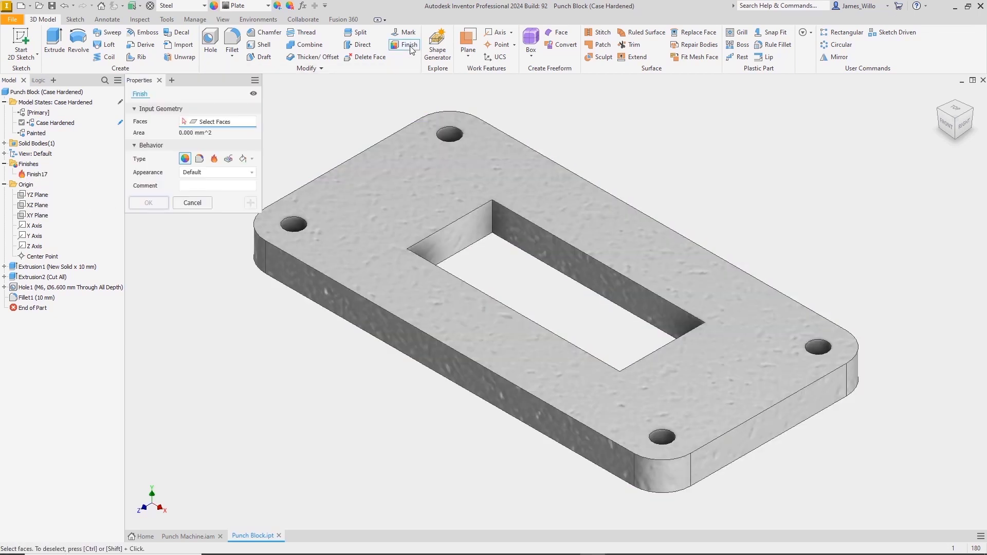
click(243, 159)
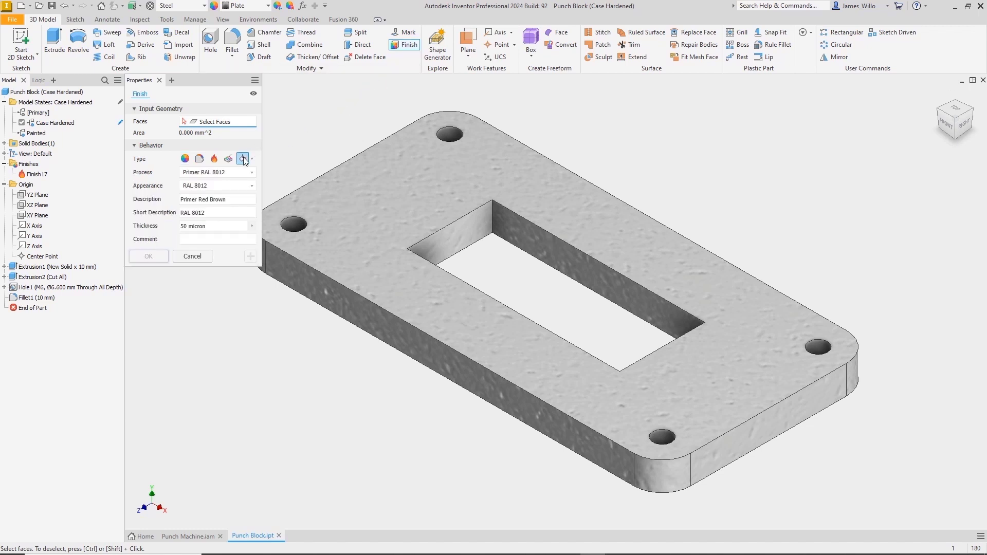
click(253, 225)
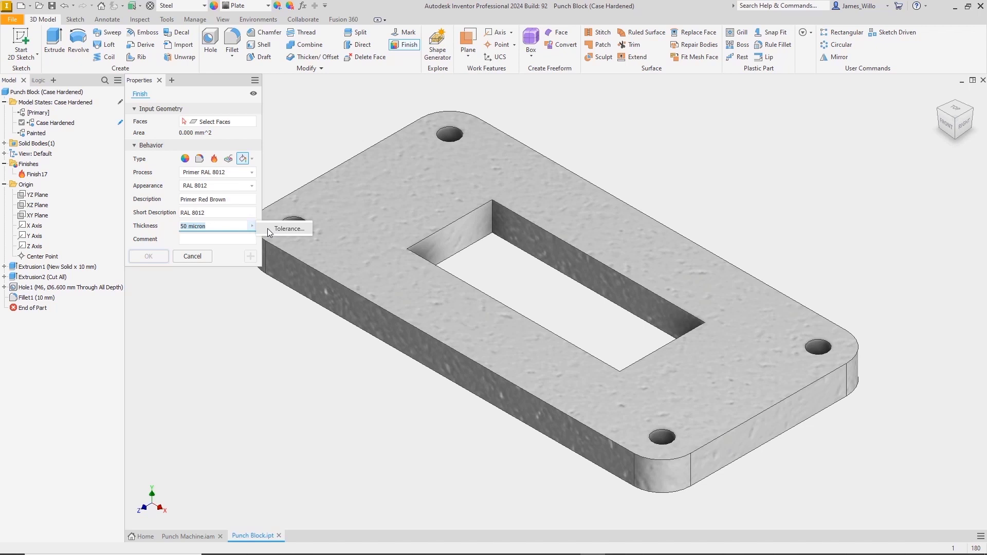
click(255, 175)
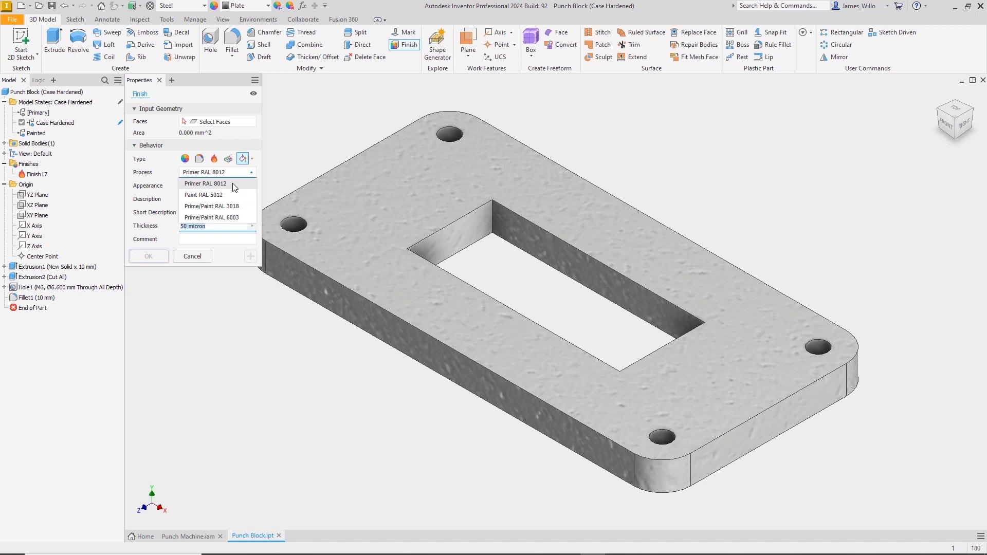
click(234, 184)
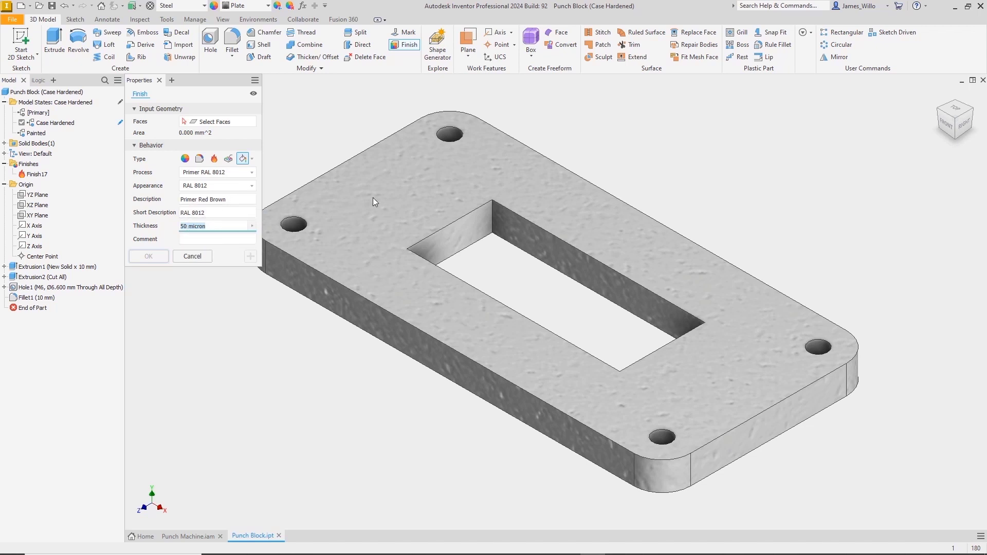
click(391, 188)
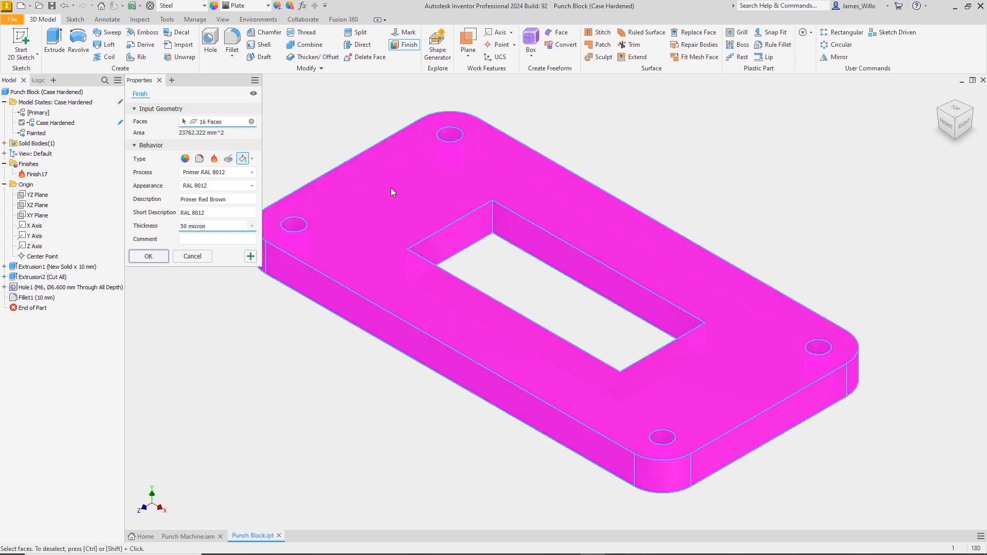
click(148, 256)
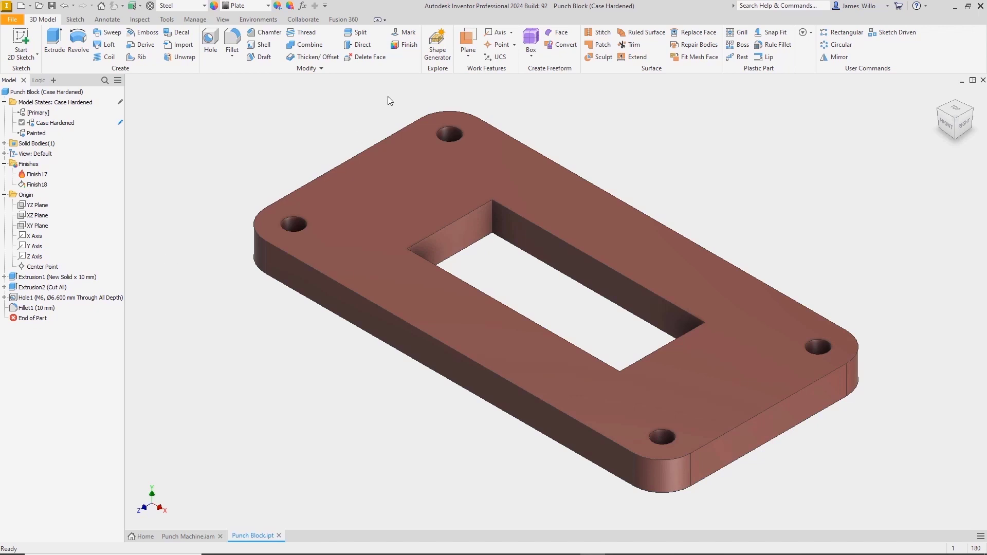
- Apply a second paint finish, Paint RAL 5012 with the comment "Final Coat", to all faces of the punch block
click(407, 45)
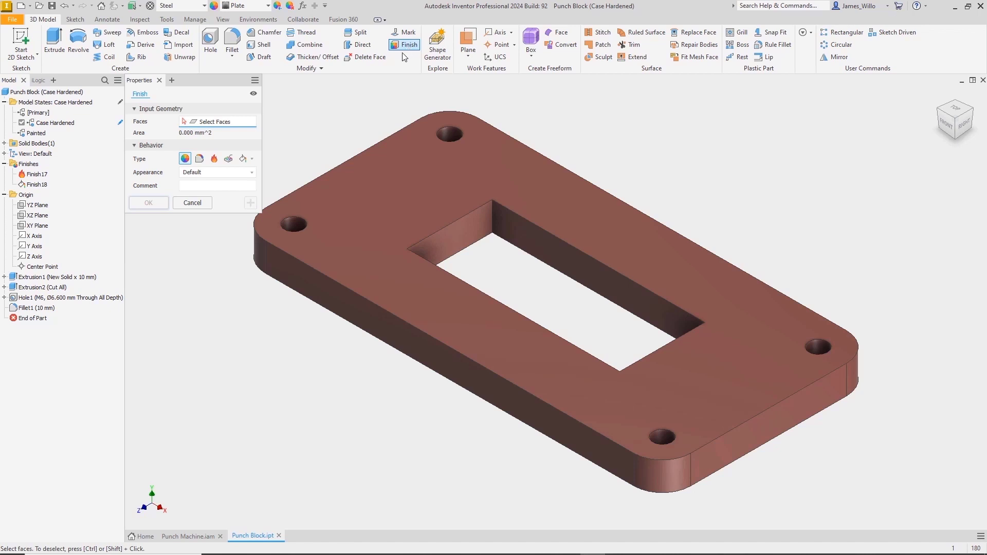
click(243, 159)
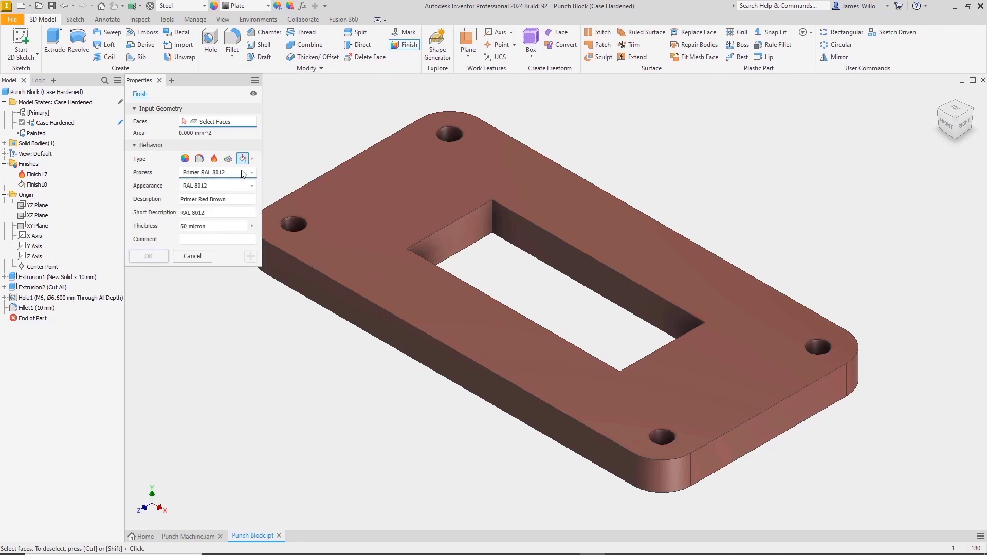
click(239, 173)
click(233, 194)
click(205, 239)
text(Fi)
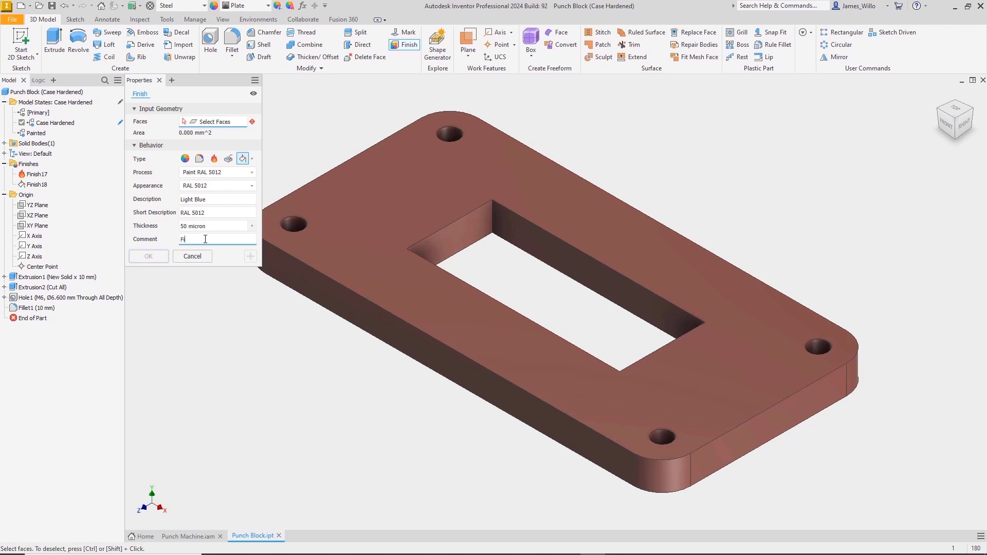
text(nal Coat)
click(425, 186)
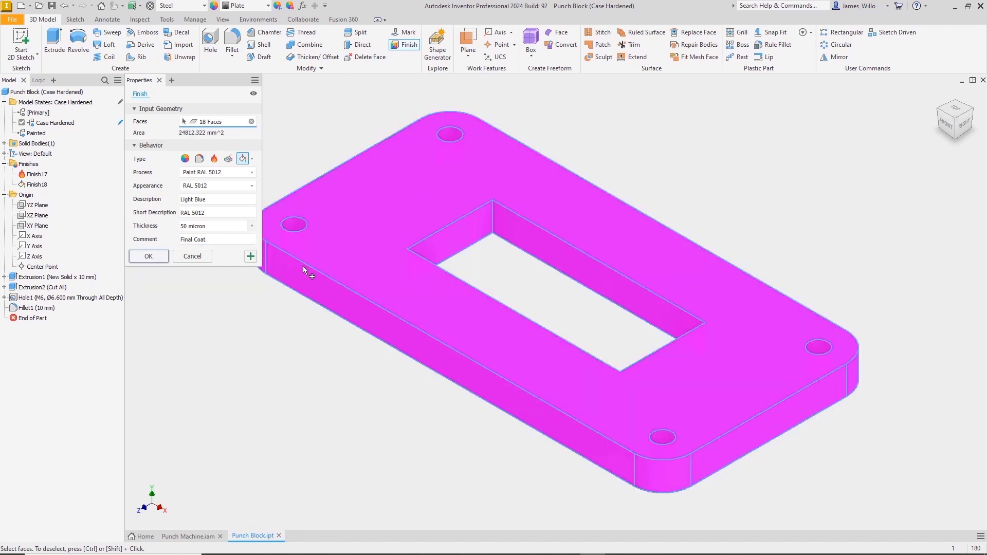
click(160, 257)
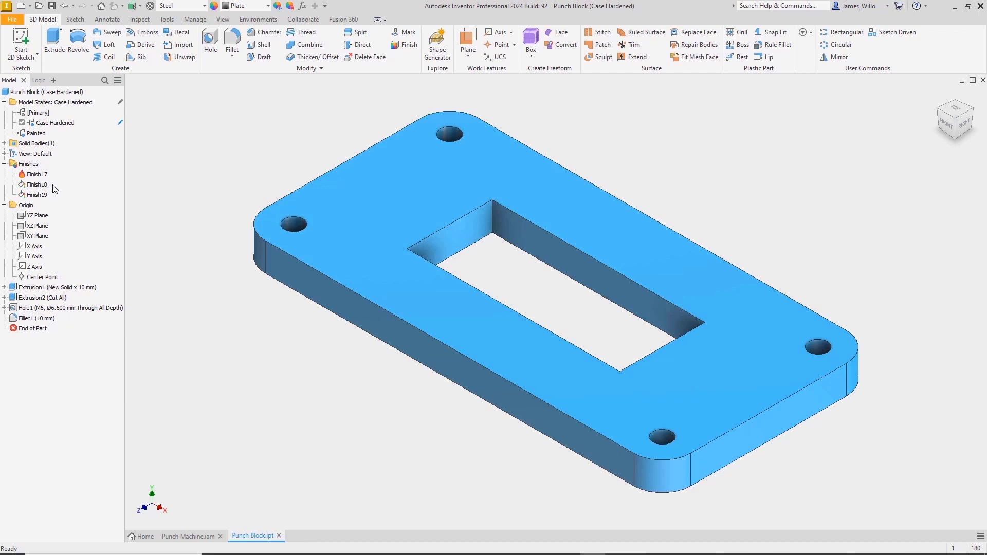
- Suppress the primer and light blue paint finishes in the Case Hardened model state
click(37, 184)
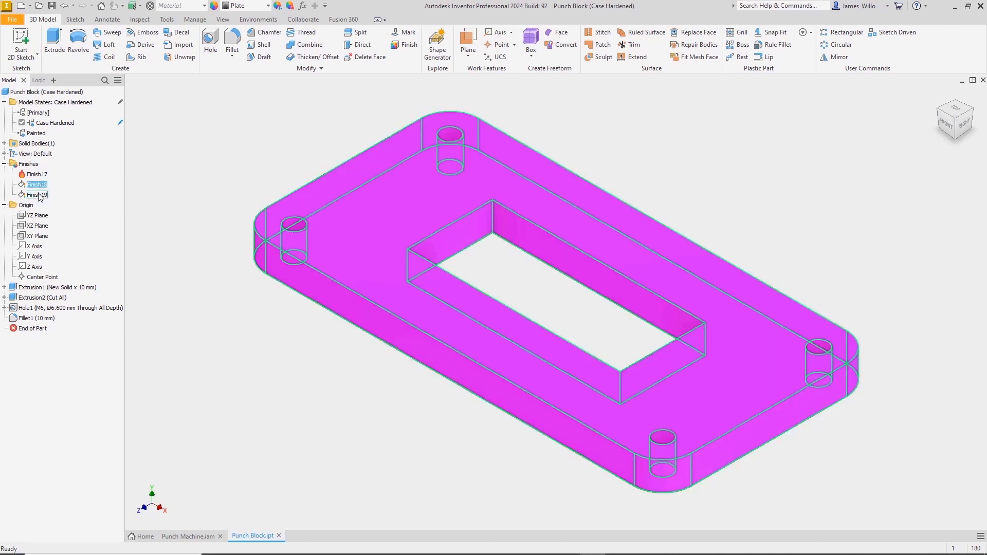
shift+click(37, 195)
right_click(38, 195)
click(72, 221)
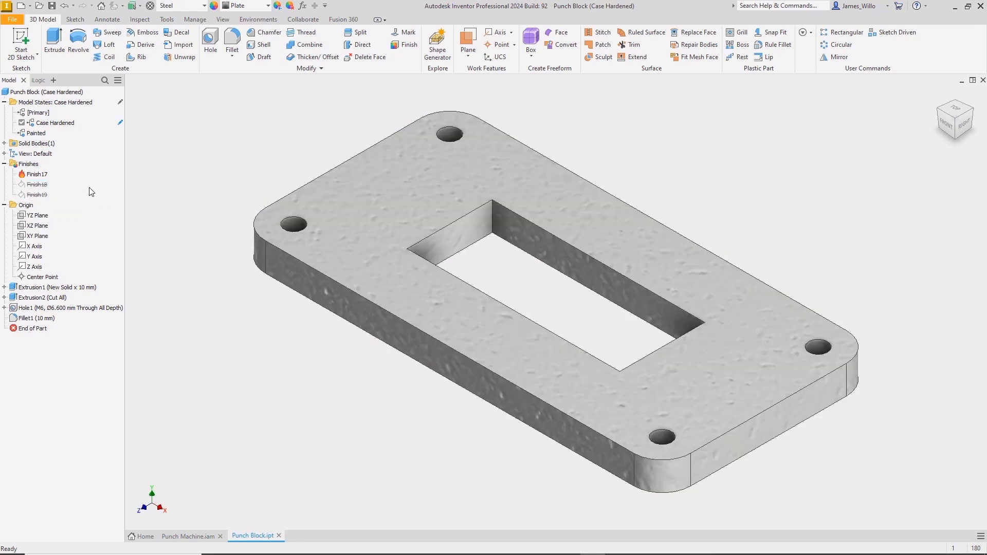
- Activate the Painted model state and unsuppress the primer and light blue paint finishes in it
double_click(44, 133)
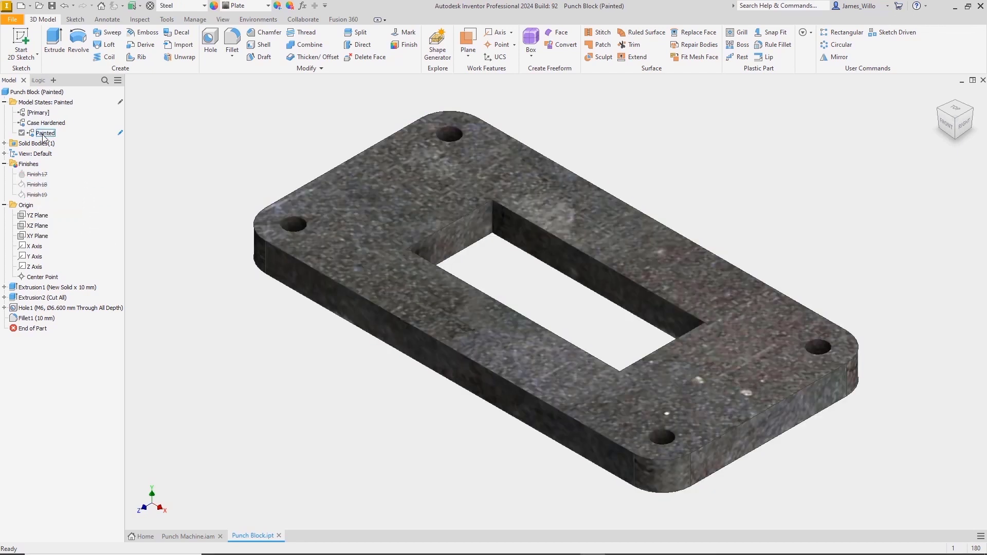
click(37, 184)
shift+click(41, 195)
right_click(42, 196)
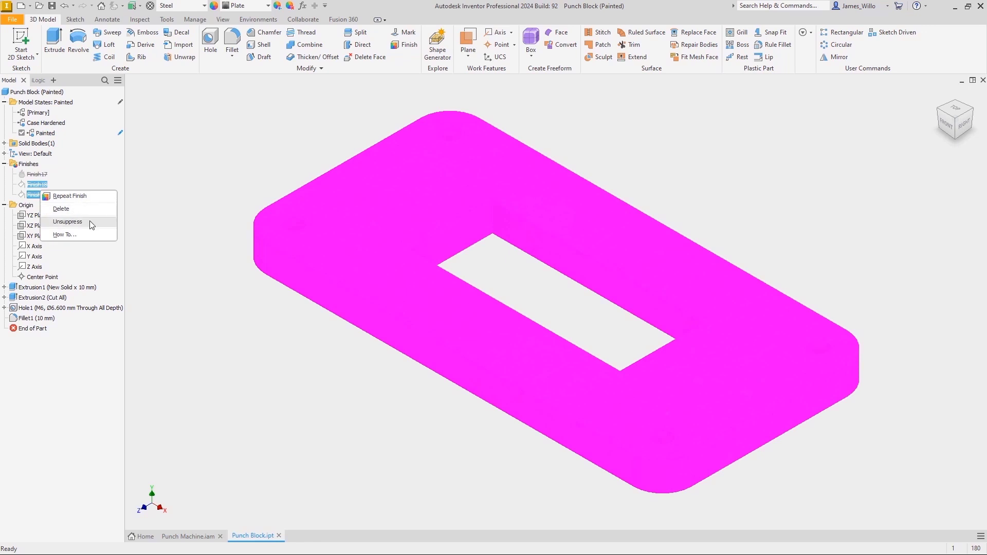
click(77, 221)
- Compare the Case Hardened and Painted model states, and review the finish parameters in the parameter table
double_click(47, 123)
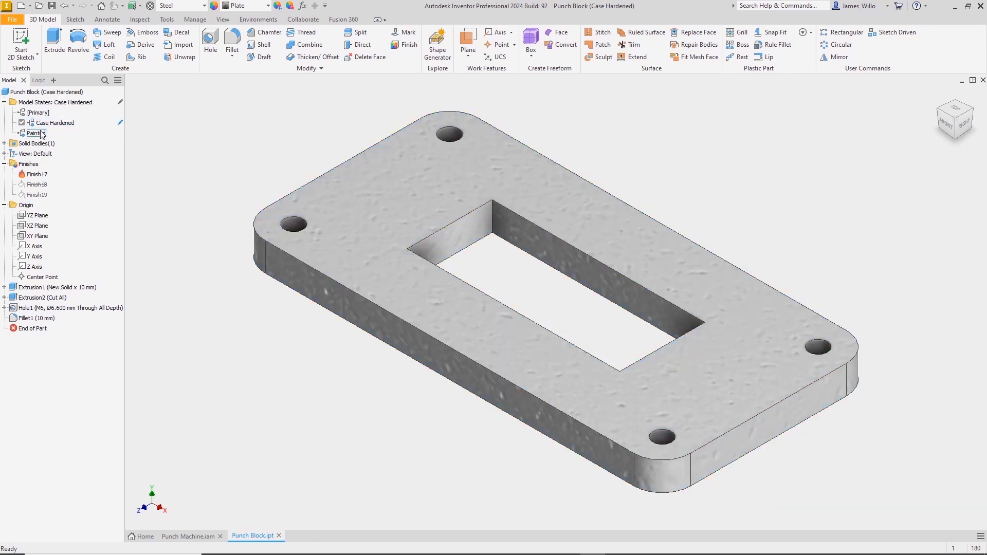
double_click(44, 134)
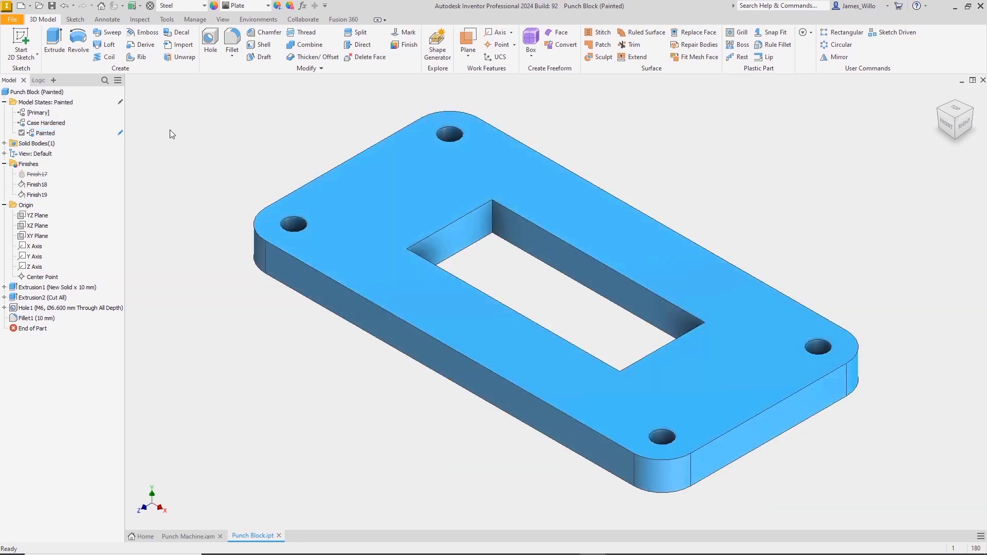
click(299, 6)
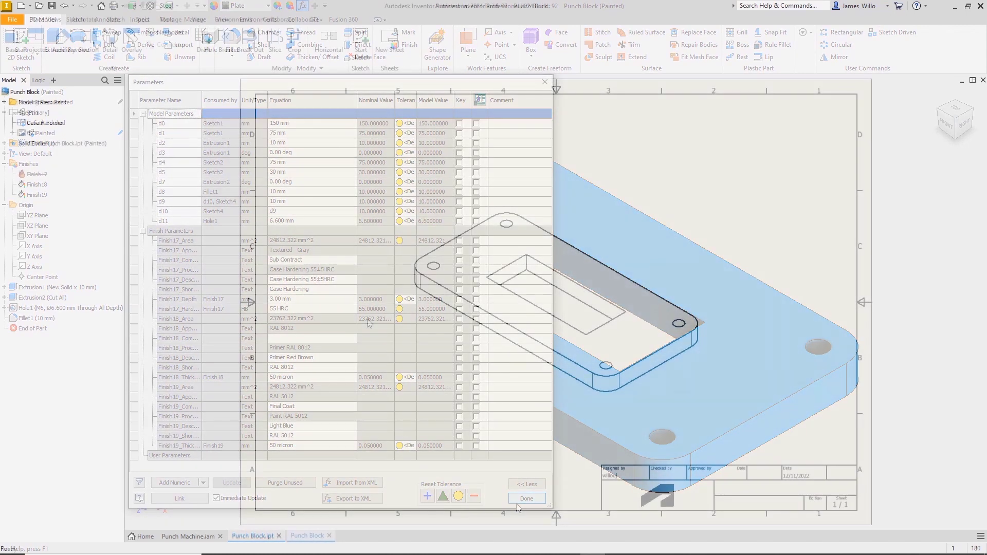
- Attach a leader text note to the block's long rear edge in the drawing view and insert the finish parameter Finish18_Process
key(ctrl+shift+t)
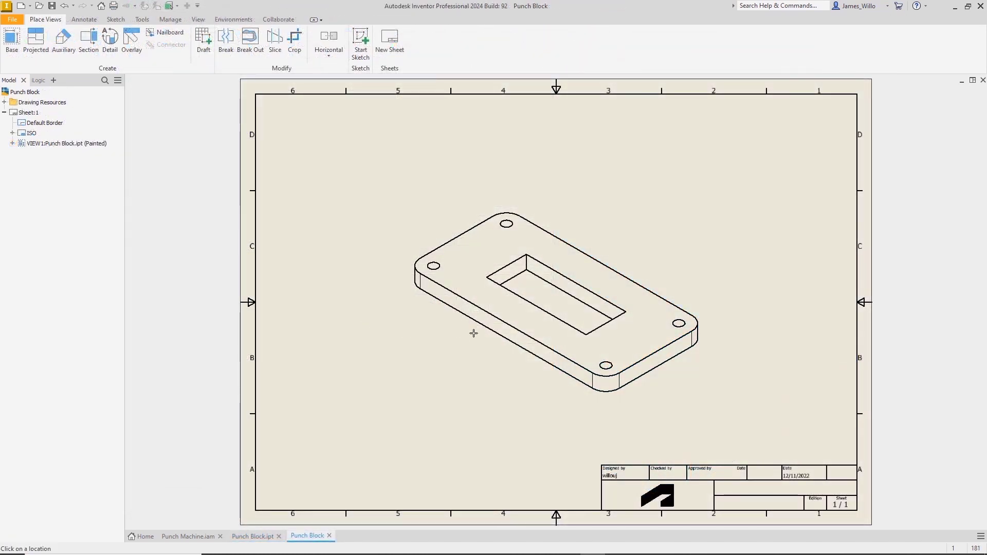
click(626, 213)
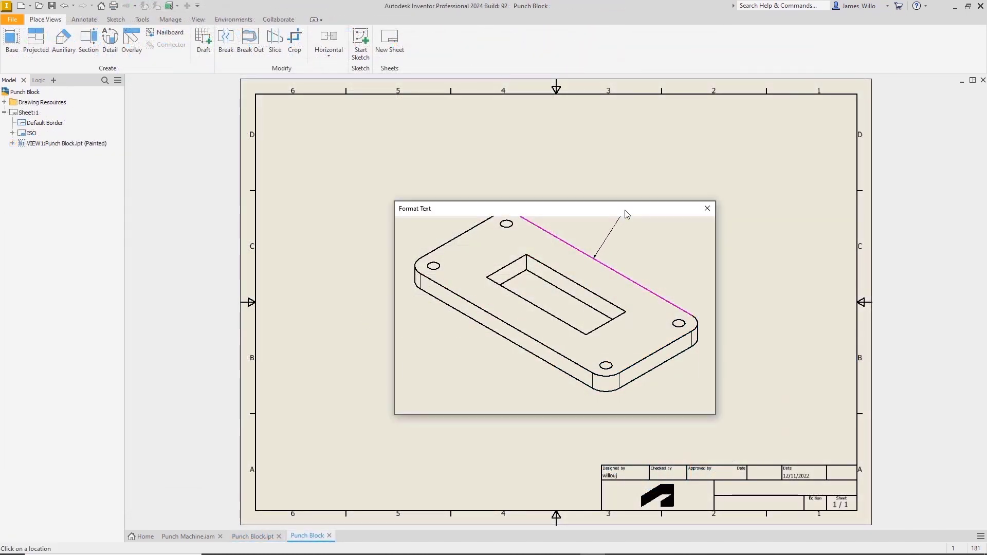
click(452, 286)
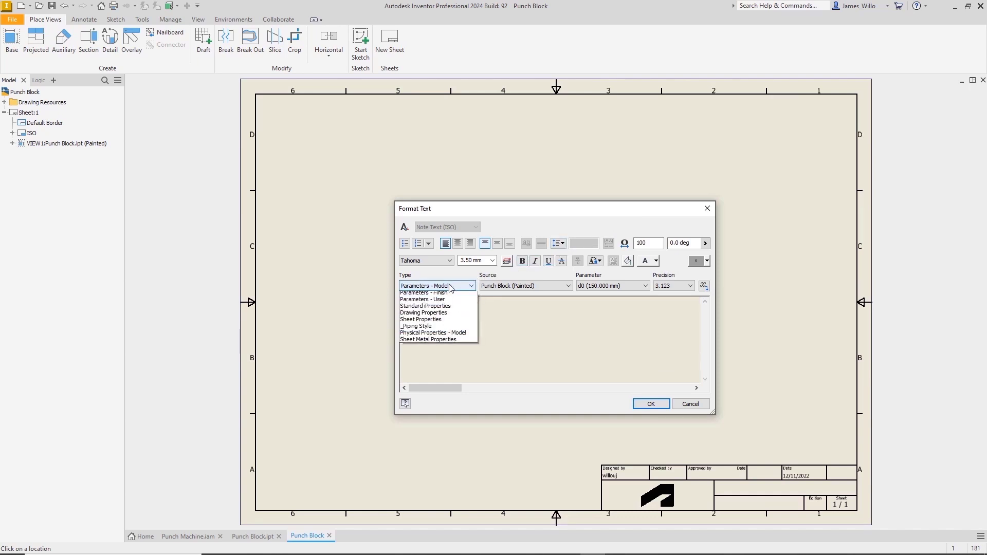
click(446, 303)
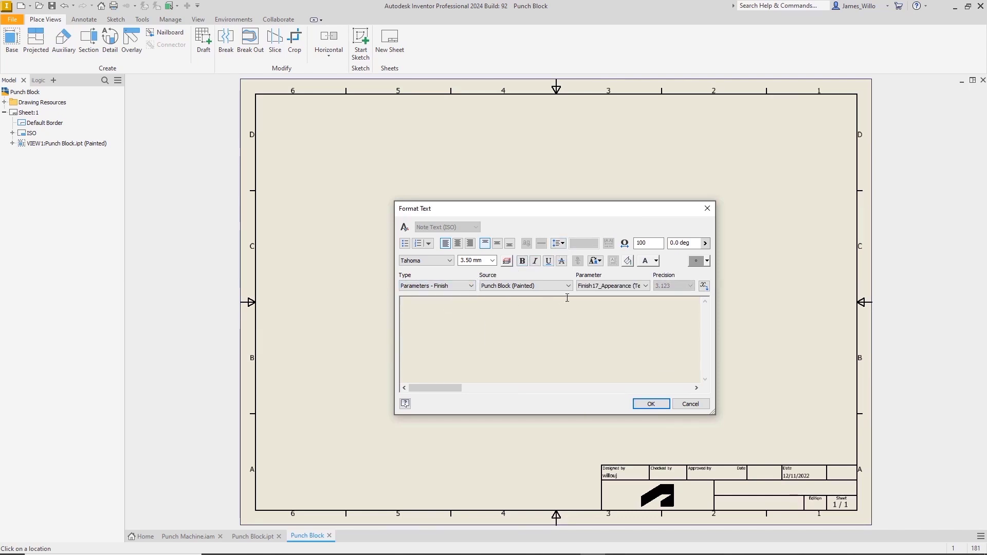
click(609, 287)
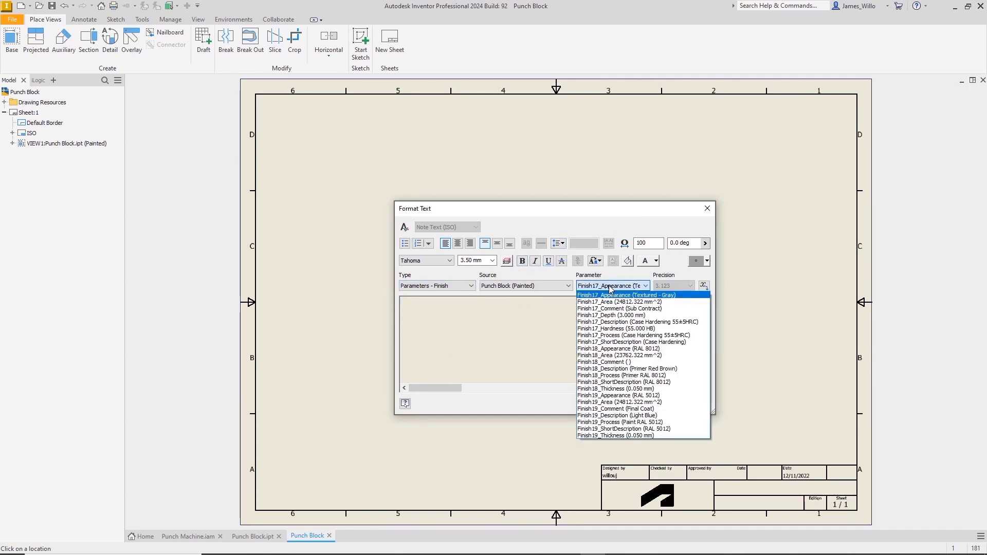
click(609, 376)
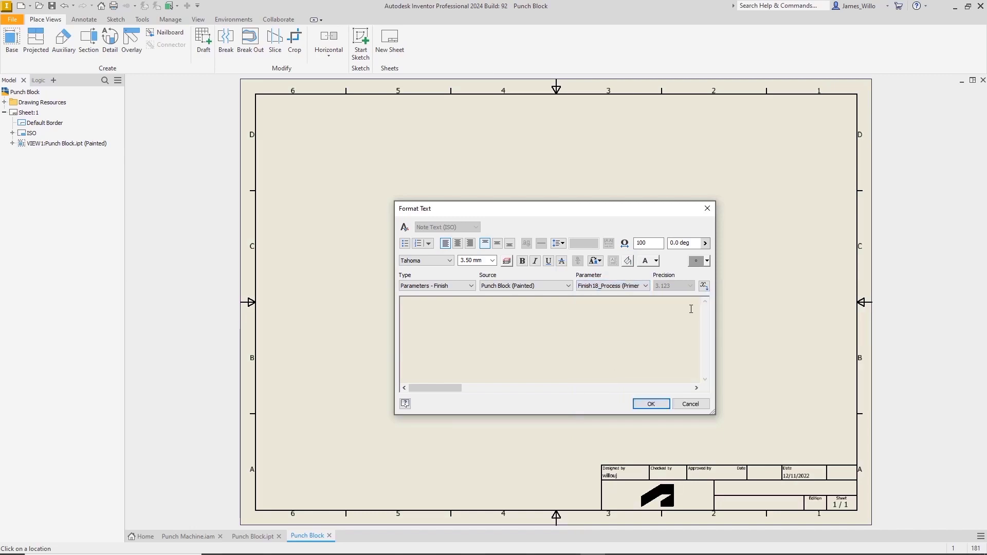
click(704, 286)
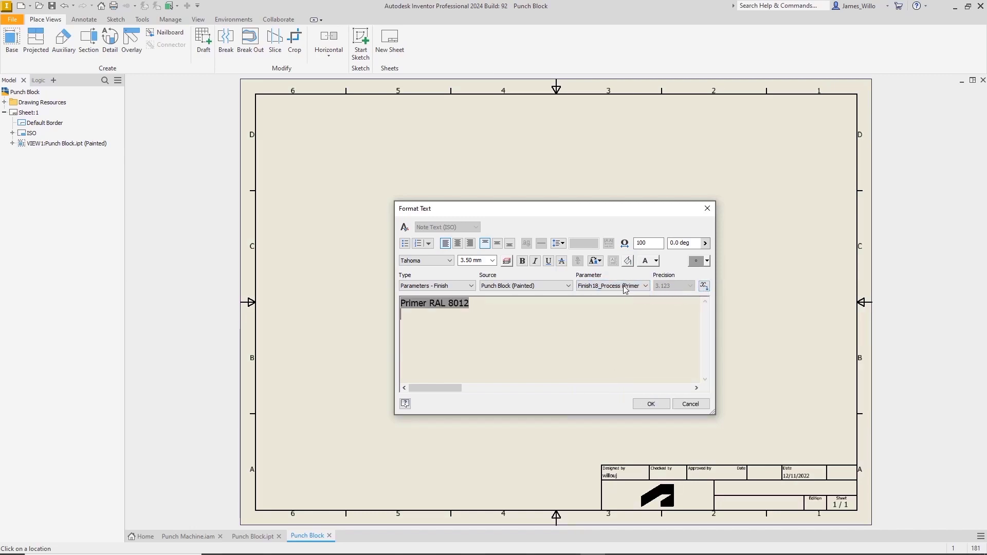
- Add the Finish18_Thickness parameter on the note's second line with 2.12 precision, followed by the unit "mm"
click(628, 287)
click(631, 381)
click(690, 286)
click(669, 310)
click(704, 286)
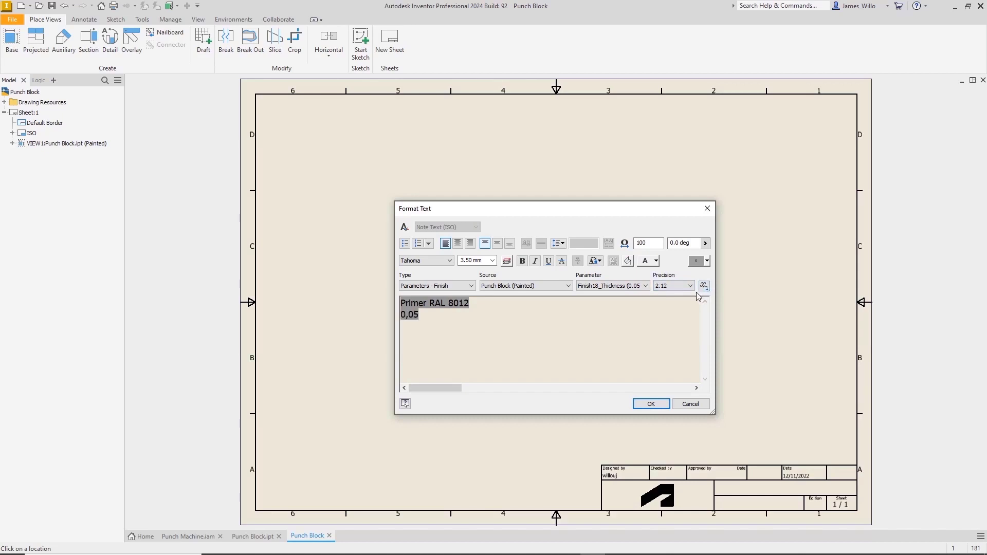
text(mm)
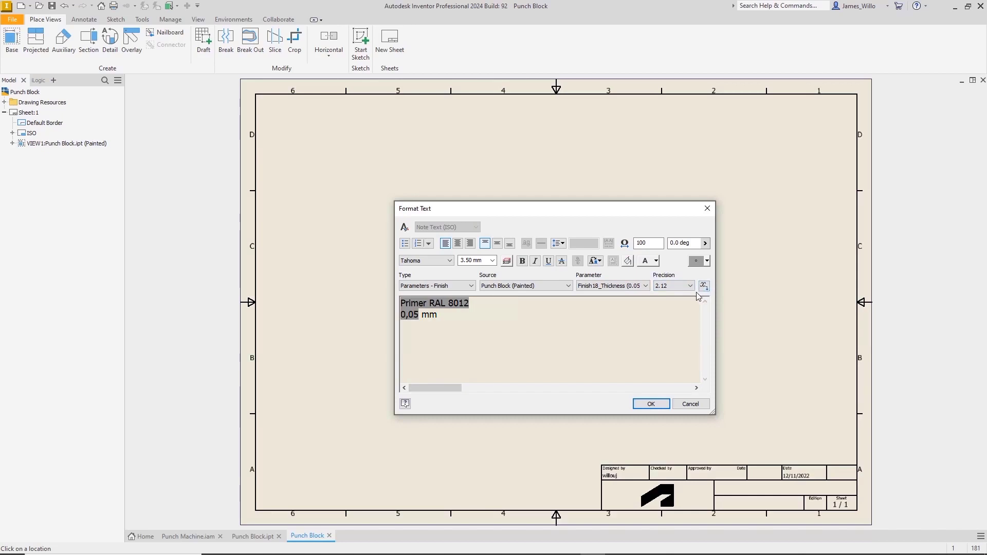
- Below a blank line, add Finish19_Process, with Finish19_Thickness and the unit "mm" on the line under it
click(633, 286)
click(622, 420)
click(704, 286)
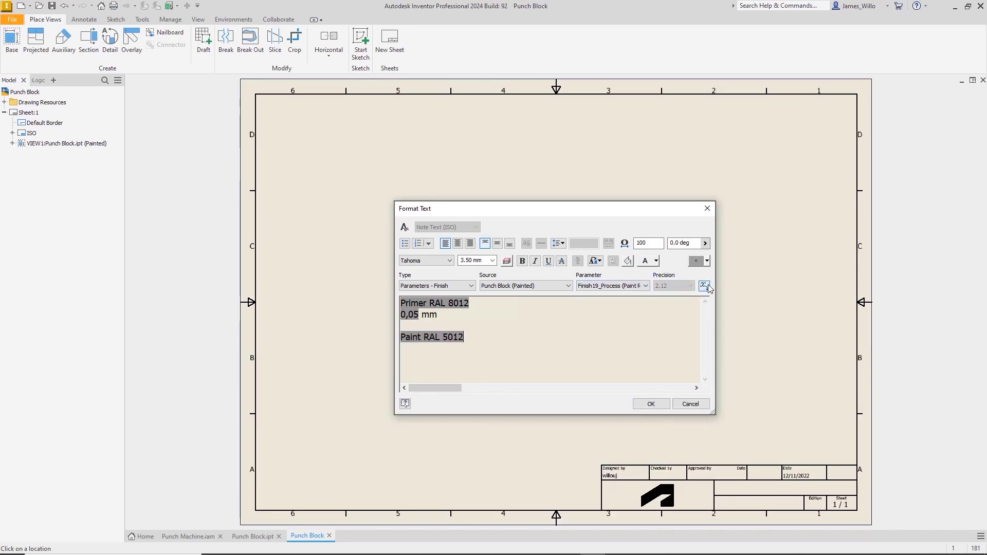
click(632, 286)
click(640, 436)
click(704, 286)
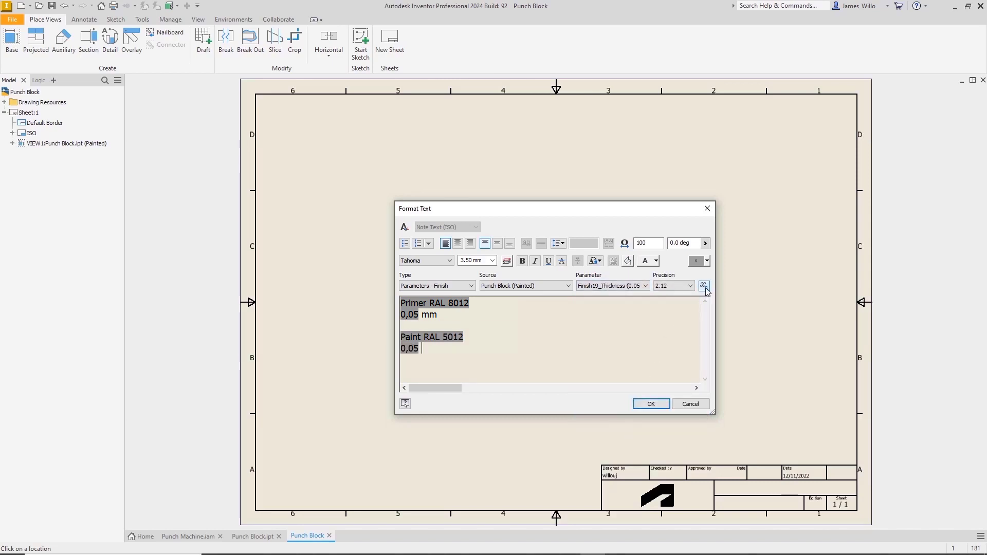
text(mm)
- Add the Finish19_Comment parameter as the note's last line and finish the leader note
click(645, 286)
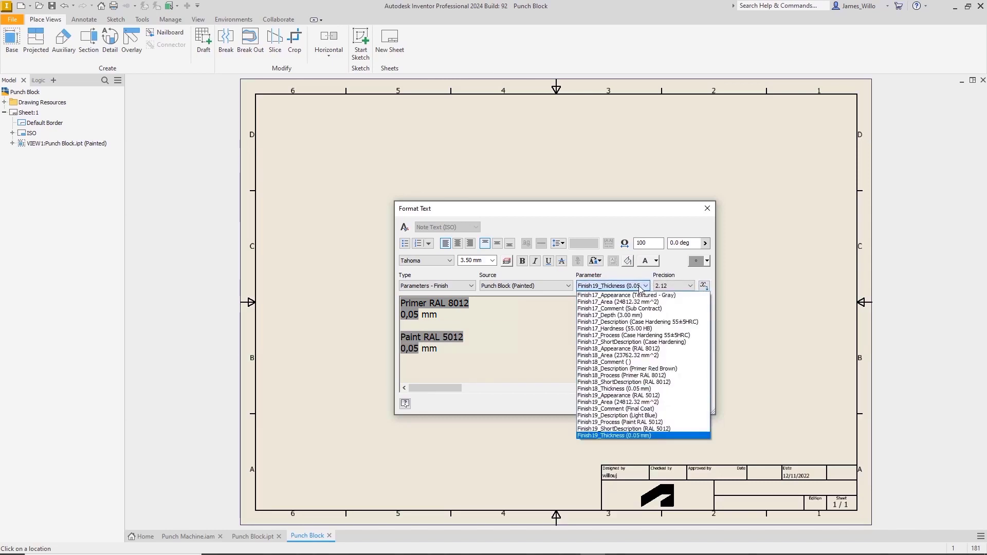
click(632, 407)
click(704, 286)
click(651, 404)
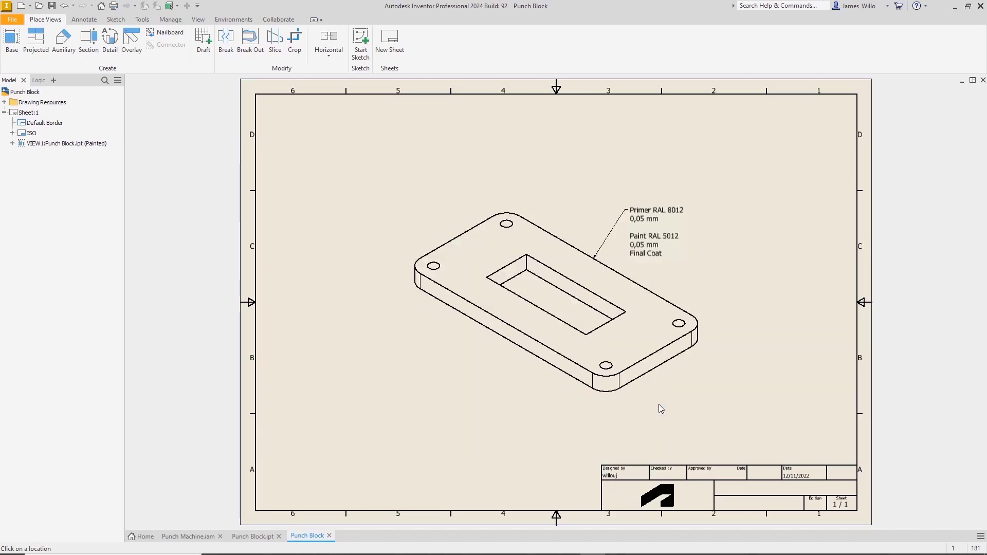